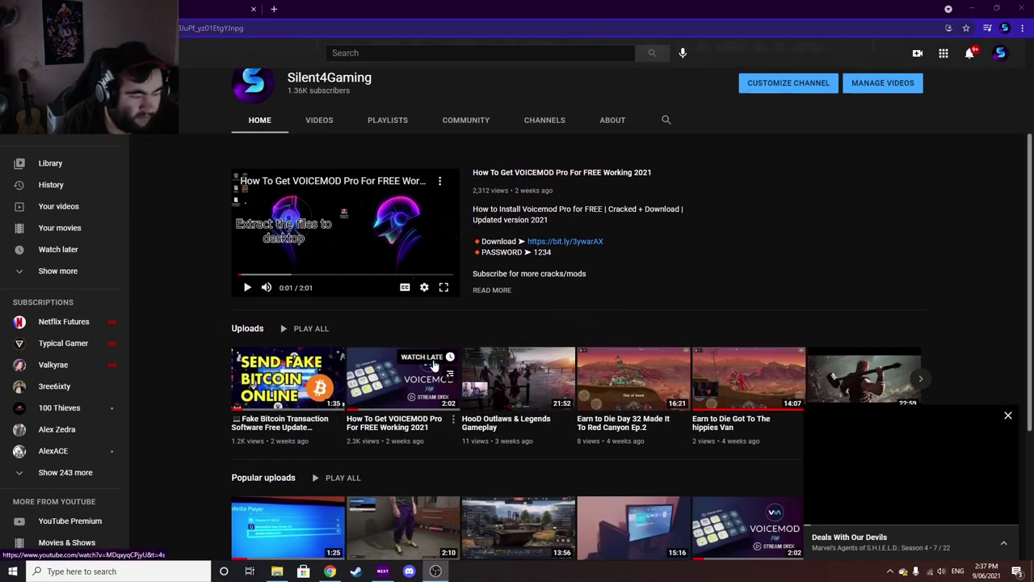
scroll(434, 365, "down", 1)
- Browse Silent4Gaming's uploaded videos grid, then leave the channel page to search
left_click(319, 66)
scroll(212, 299, "down", 1)
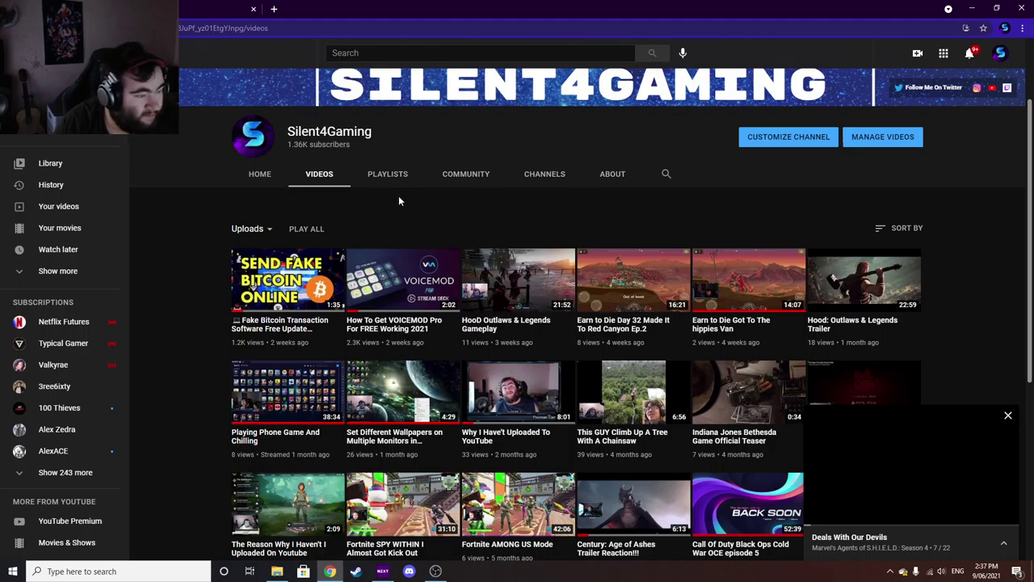
scroll(399, 196, "up", 1)
scroll(358, 231, "up", 1)
scroll(336, 254, "down", 1)
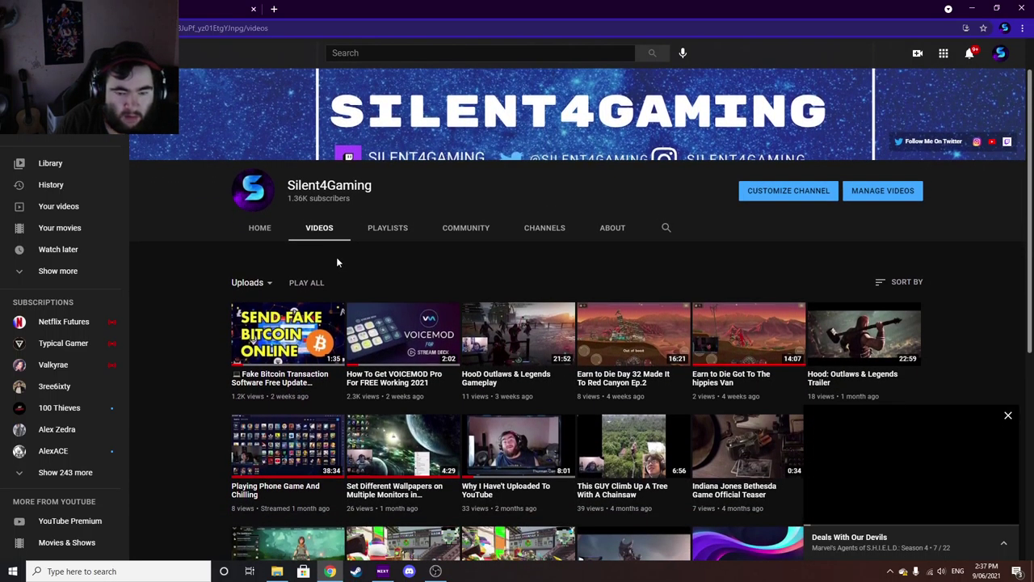
scroll(336, 257, "down", 1)
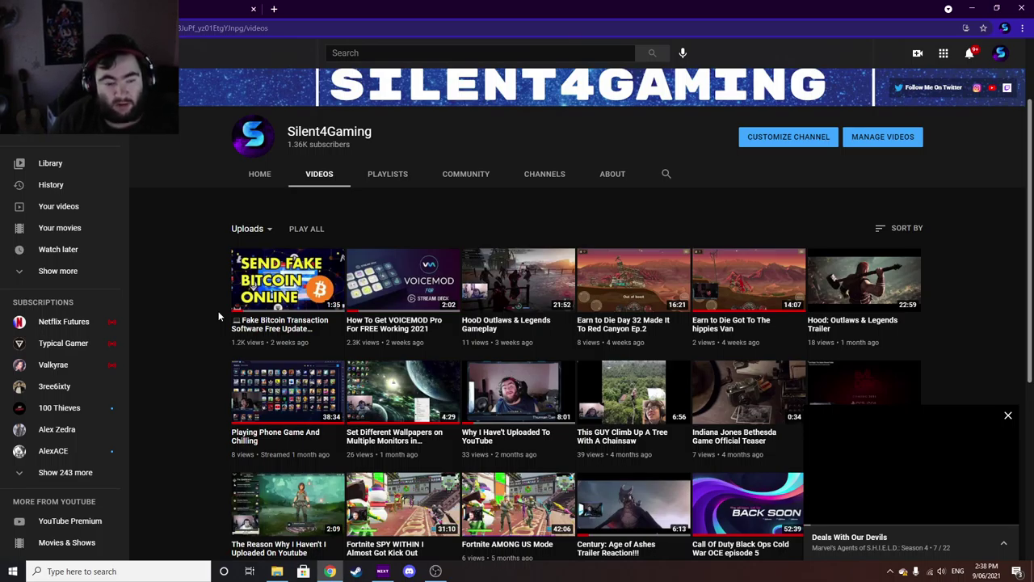
mouse_move(287, 333)
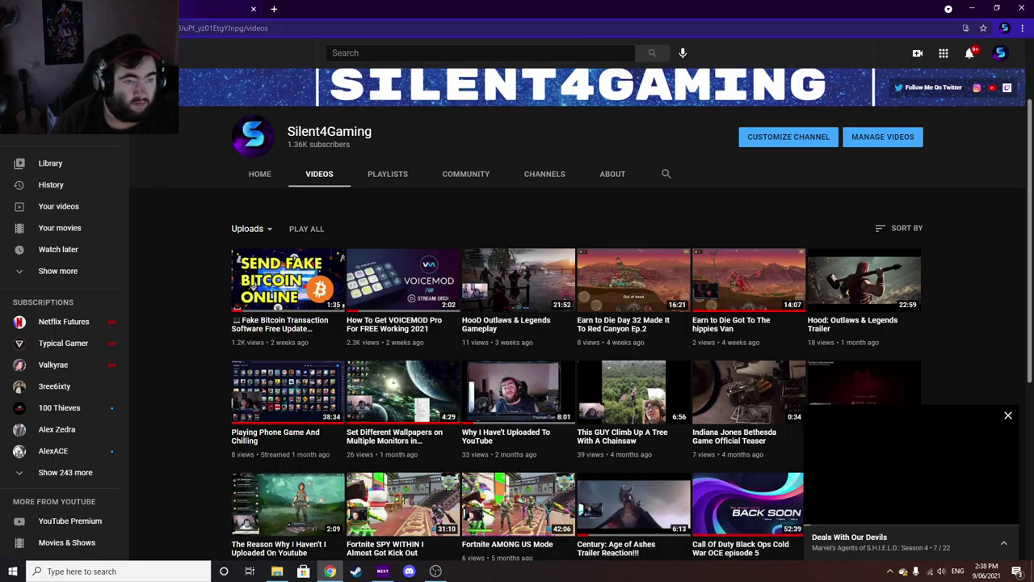
key("alt+Home")
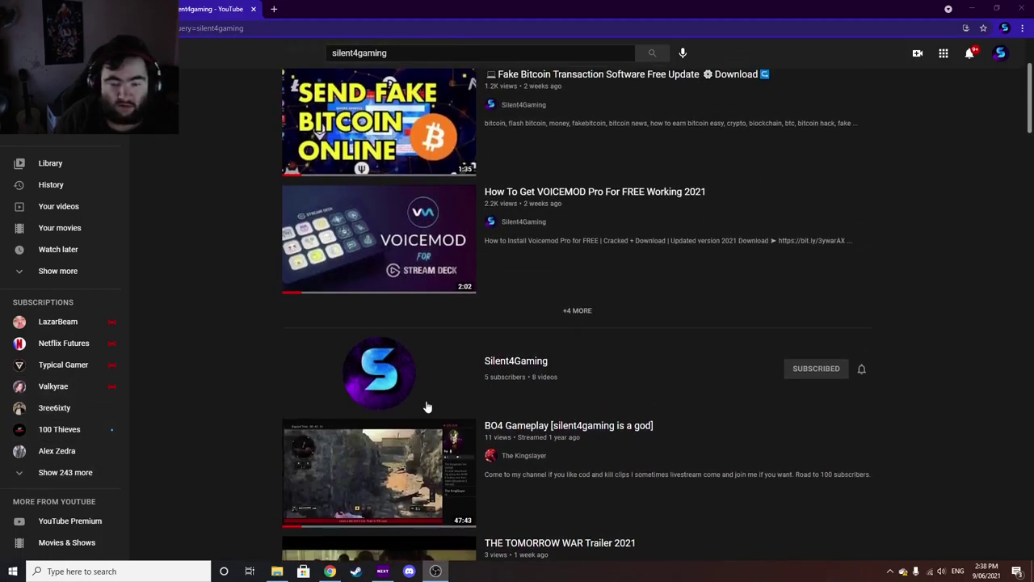
- Open the other Silent4Gaming channel, the one with 5 subscribers and 8 videos
left_click(516, 360)
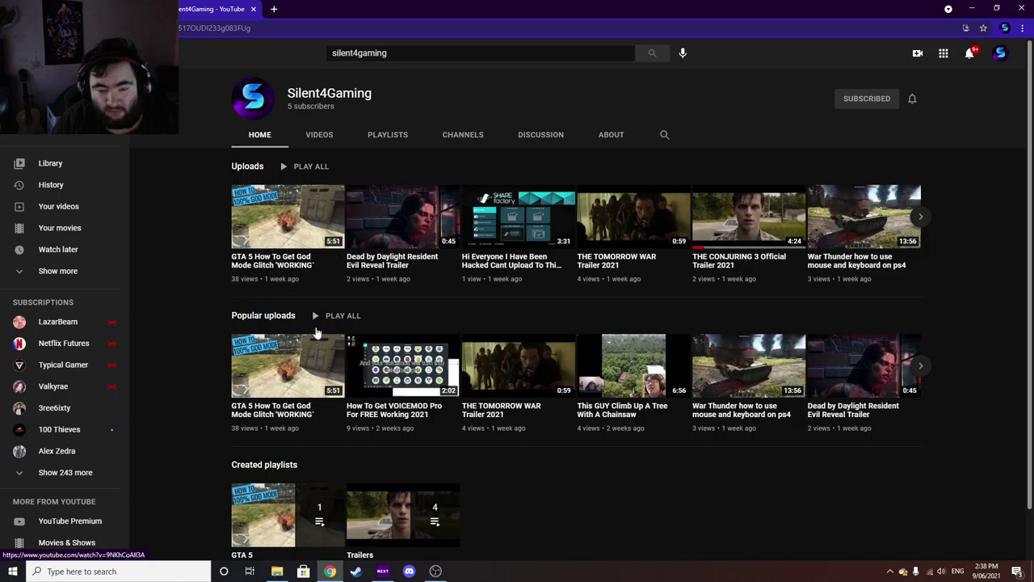
scroll(258, 359, "down", 1)
mouse_move(288, 312)
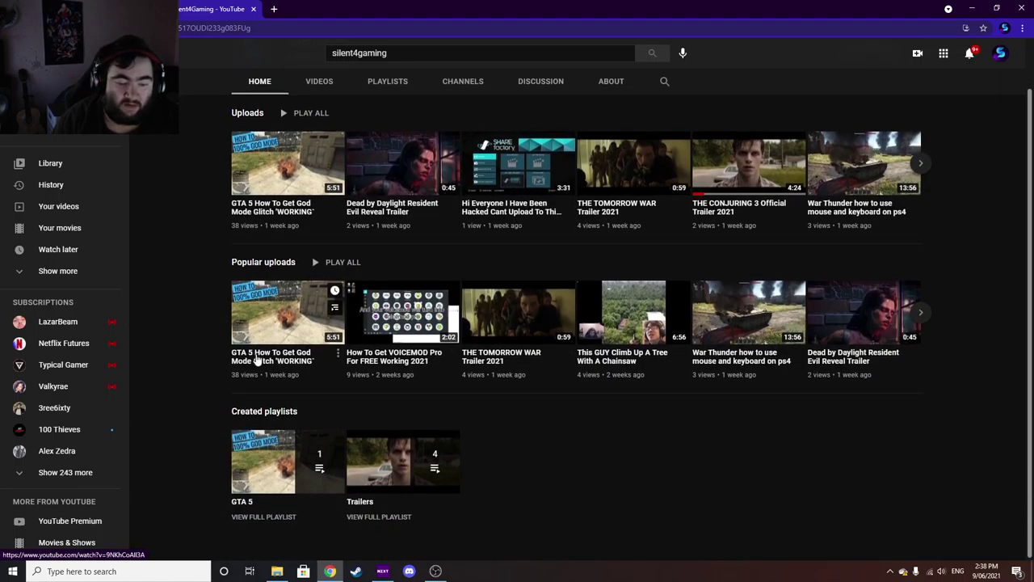
scroll(258, 359, "up", 1)
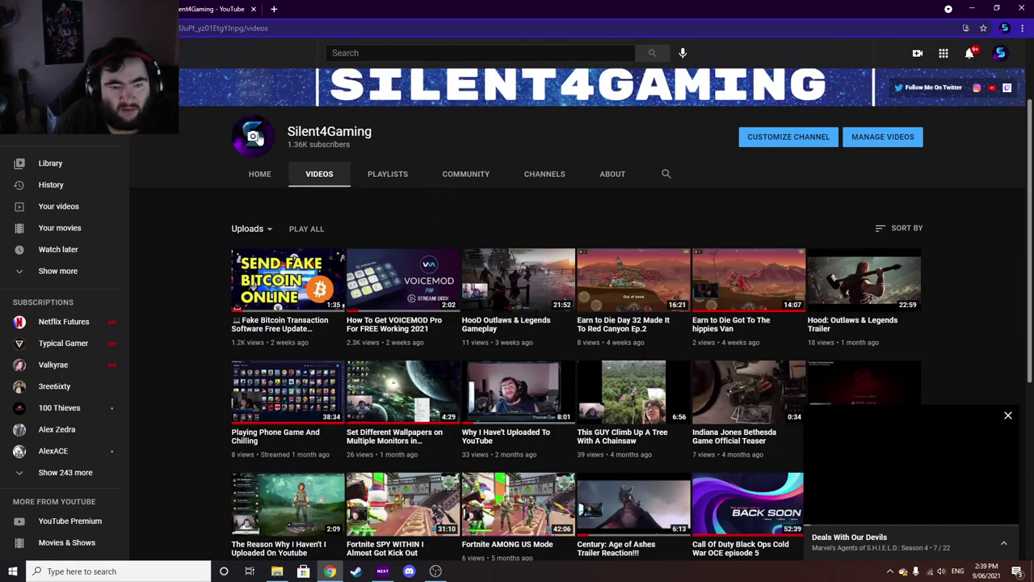
- Check the About page (Australia, joined Sep 6, 2015, 771,418 views), then return to uploads
left_click(612, 174)
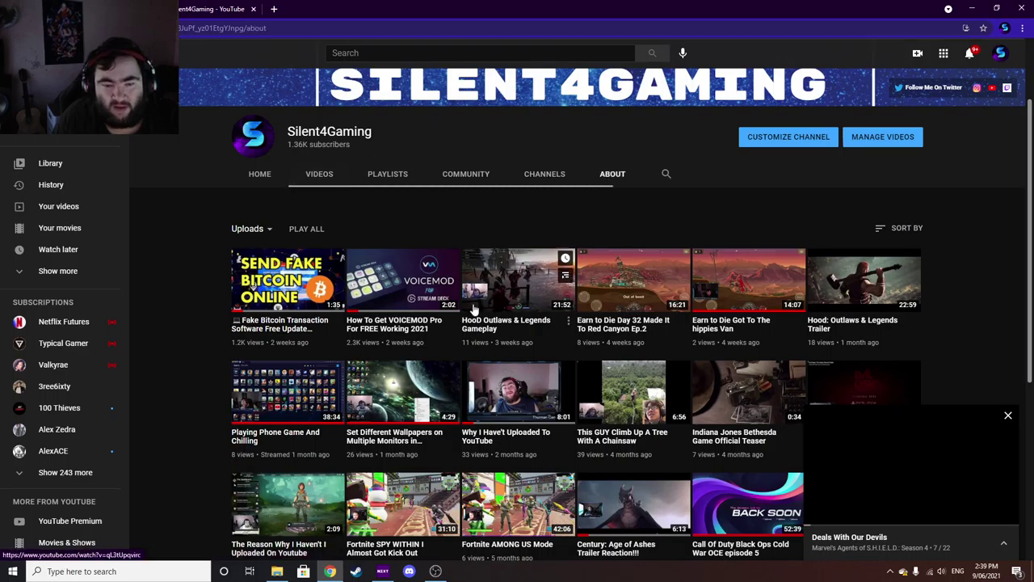
scroll(620, 358, "down", 1)
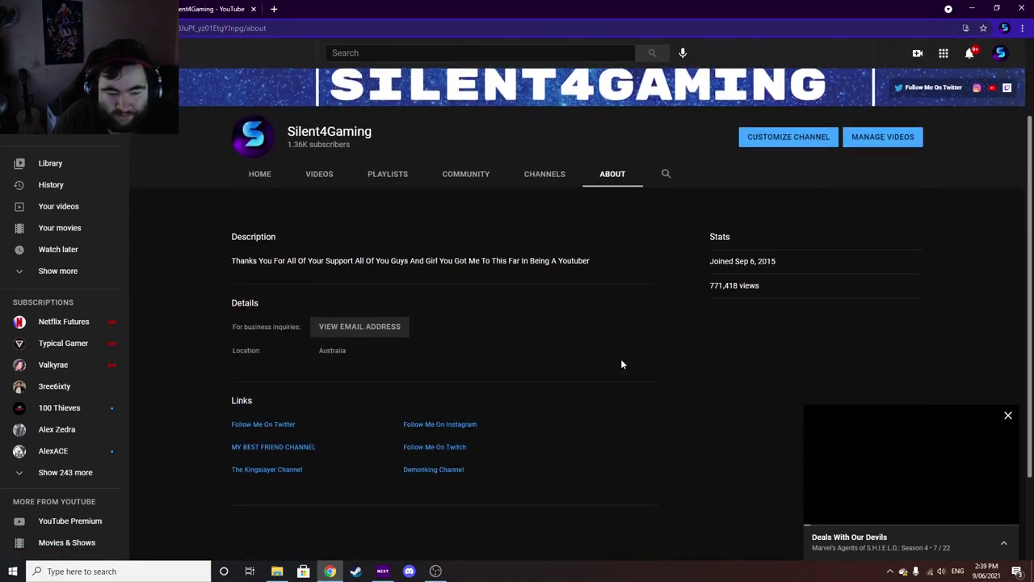
scroll(677, 315, "down", 1)
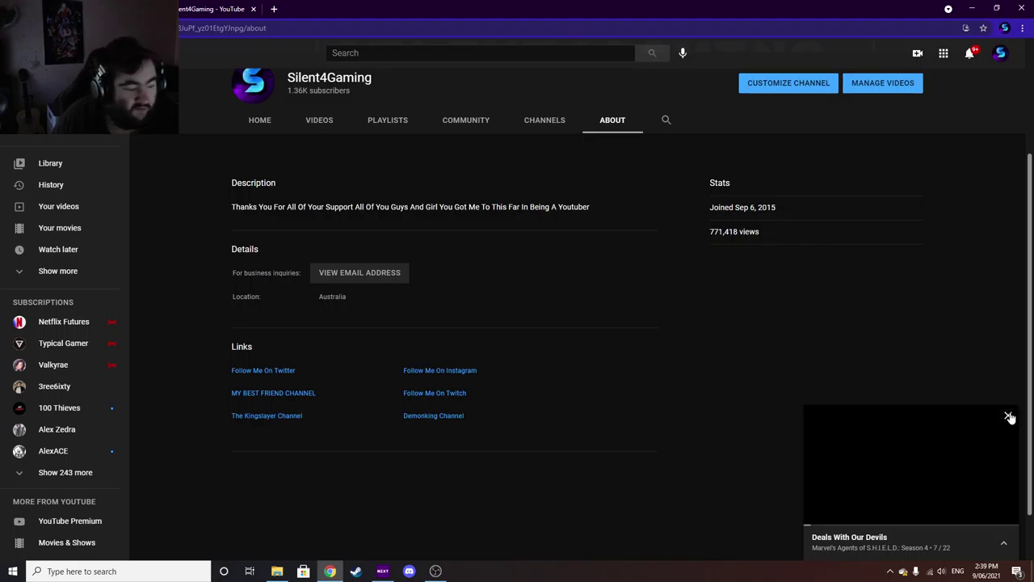
scroll(246, 329, "up", 3)
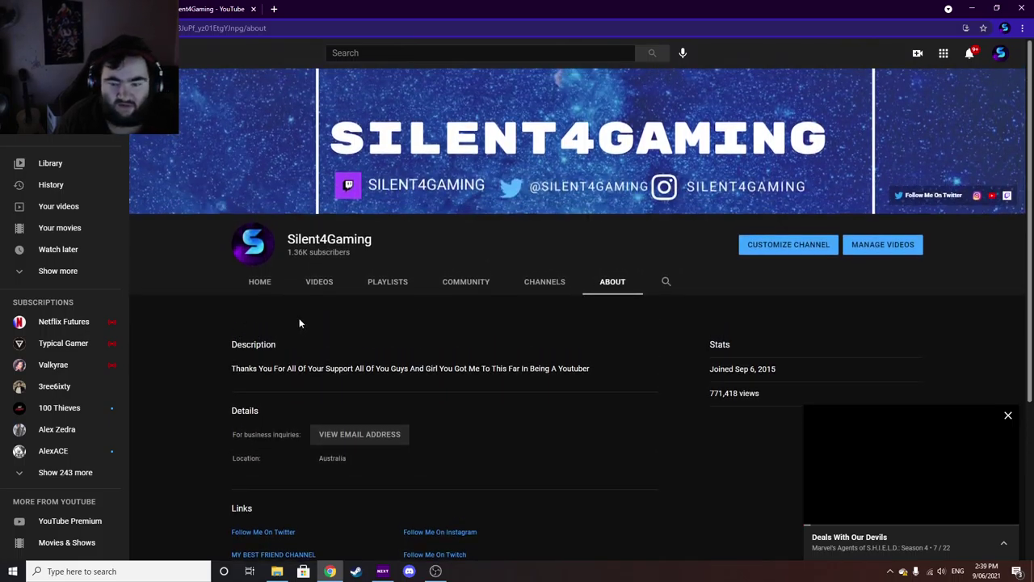
left_click(310, 282)
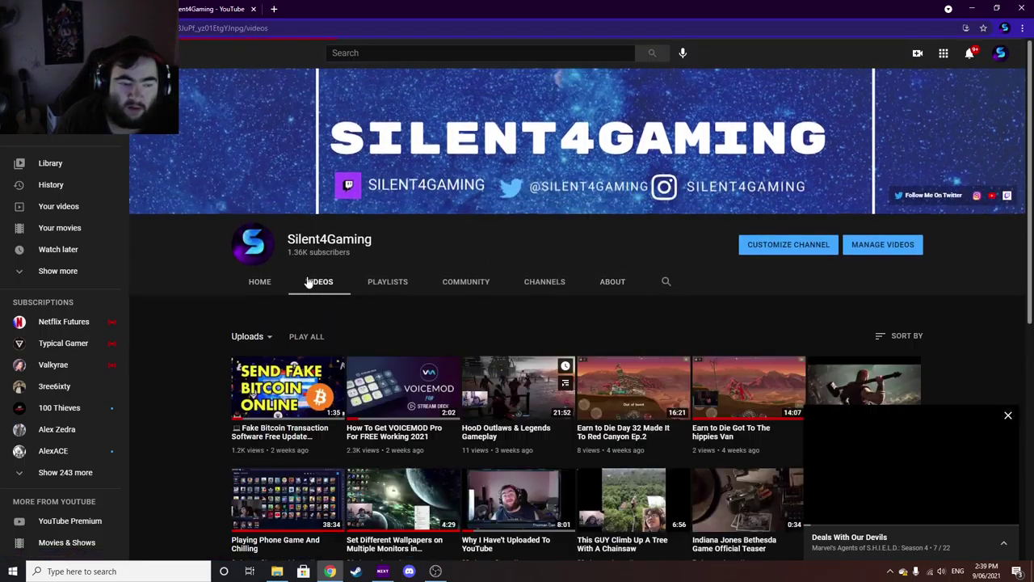
scroll(261, 310, "down", 1)
scroll(261, 310, "down", 1)
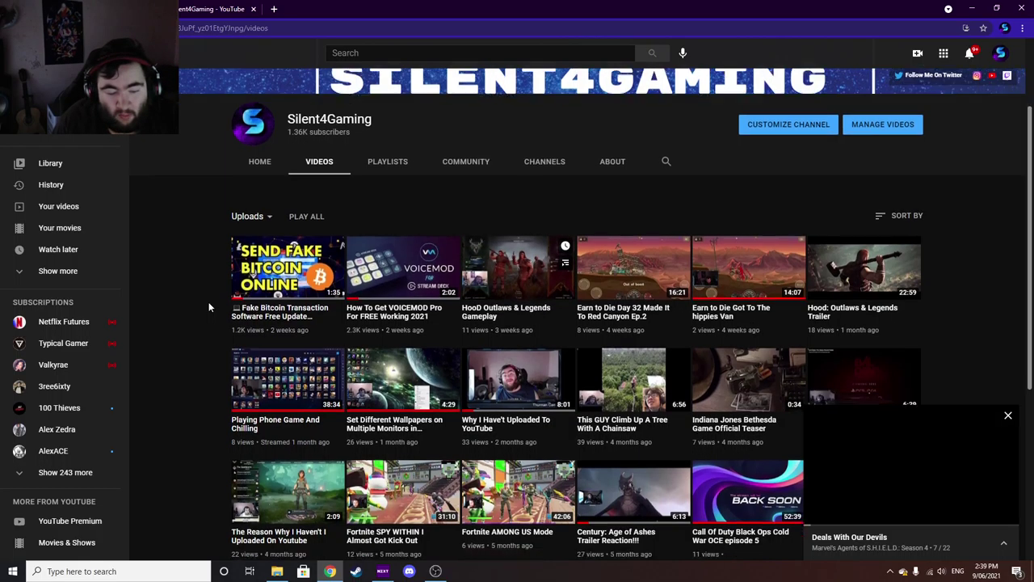
scroll(208, 301, "down", 2)
scroll(209, 301, "down", 2)
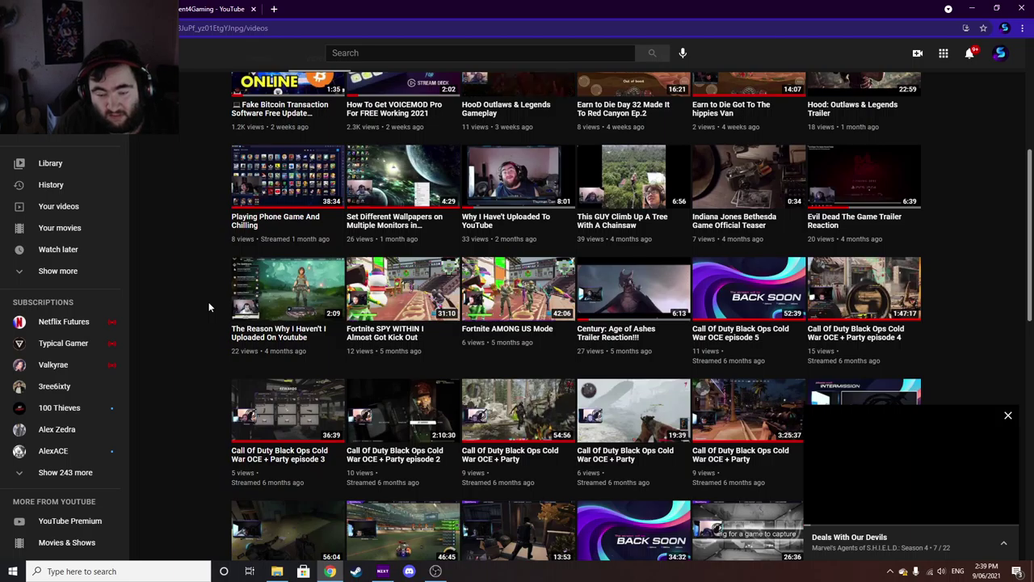
scroll(209, 301, "up", 2)
scroll(208, 301, "up", 3)
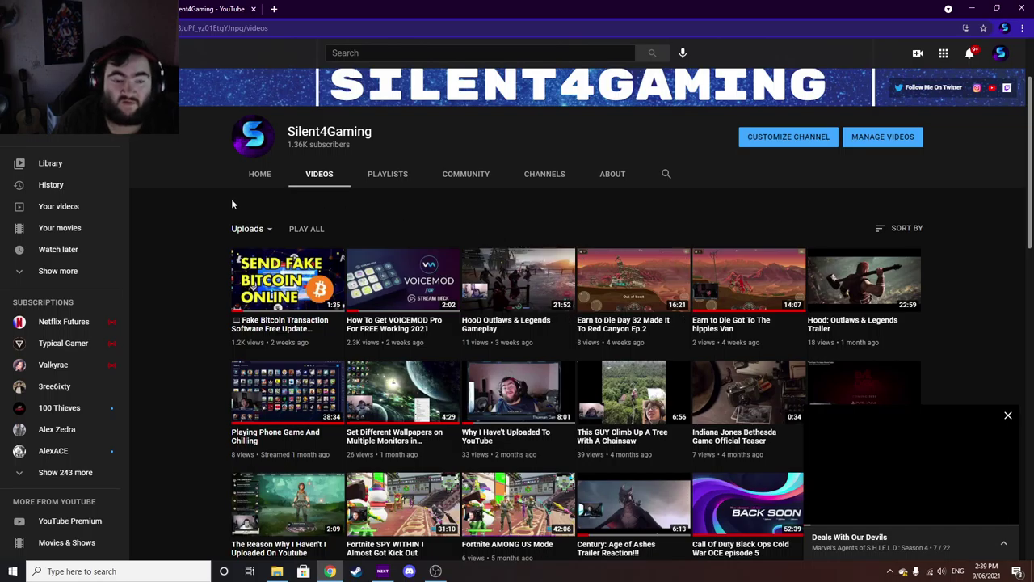
scroll(191, 200, "up", 2)
mouse_move(186, 192)
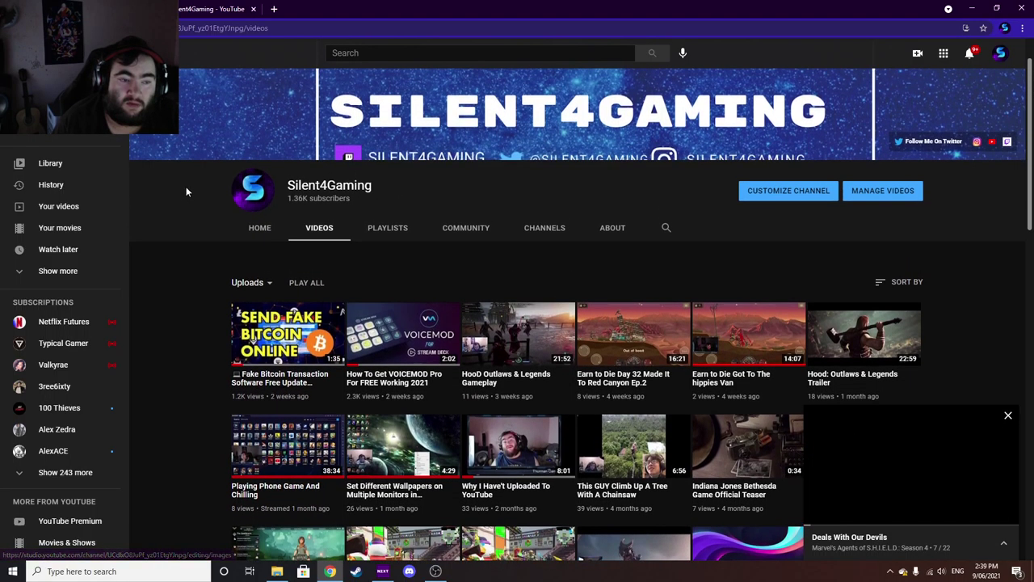
scroll(192, 200, "up", 1)
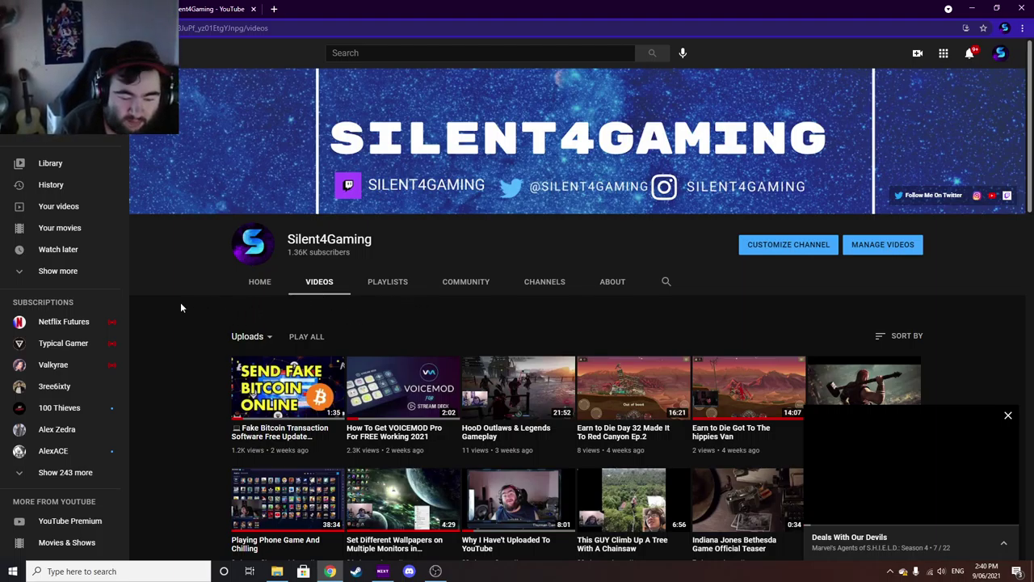
scroll(181, 306, "down", 4)
scroll(182, 302, "down", 2)
scroll(182, 302, "down", 1)
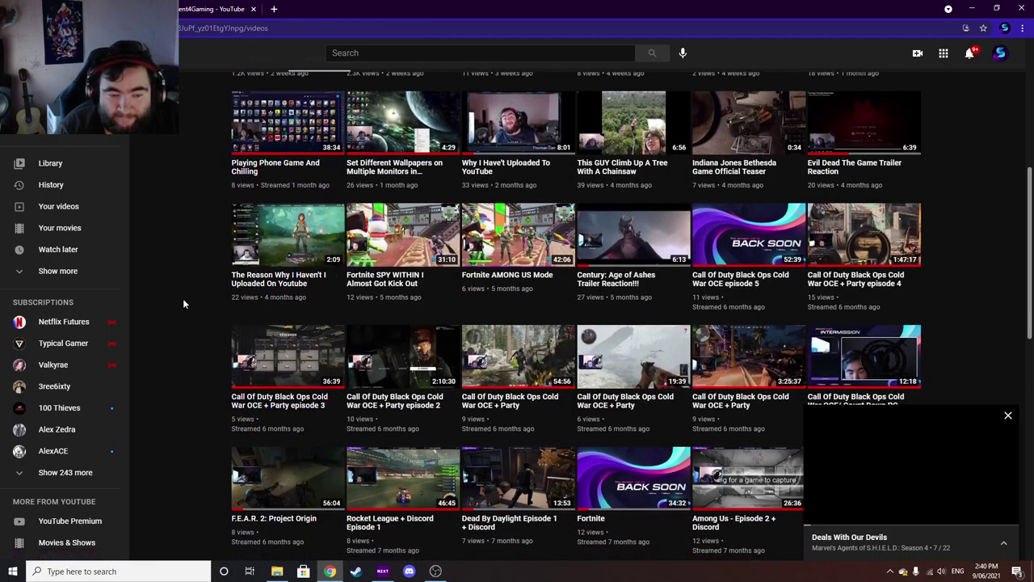
scroll(183, 298, "up", 1)
scroll(191, 298, "up", 1)
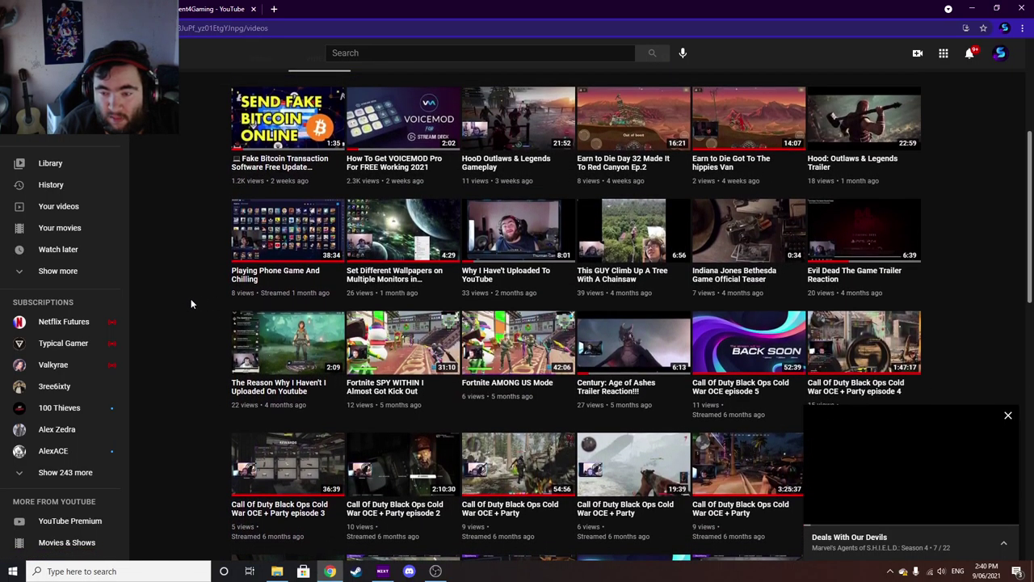
scroll(191, 298, "down", 2)
scroll(497, 290, "down", 2)
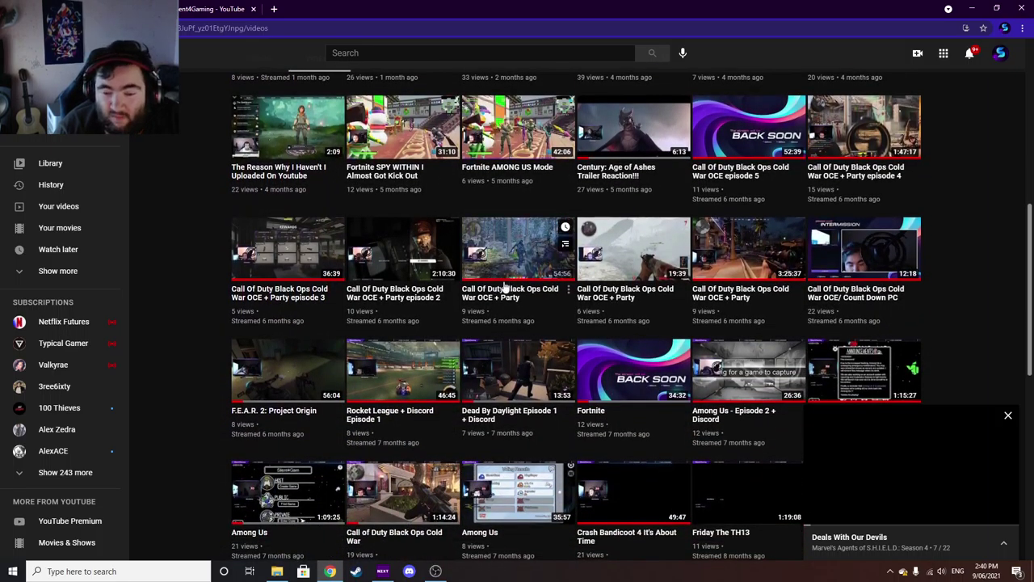
scroll(832, 278, "up", 1)
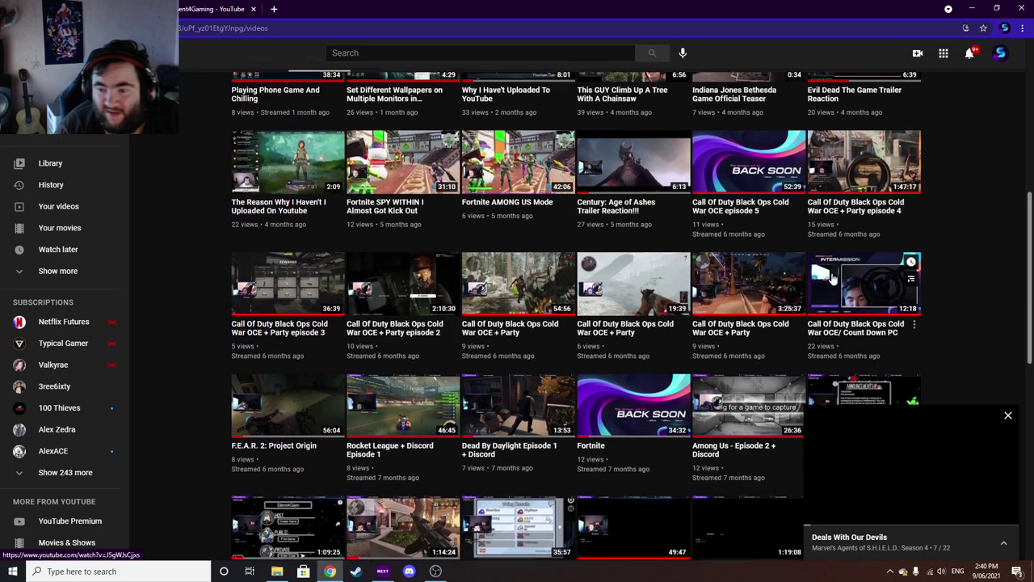
scroll(832, 277, "up", 1)
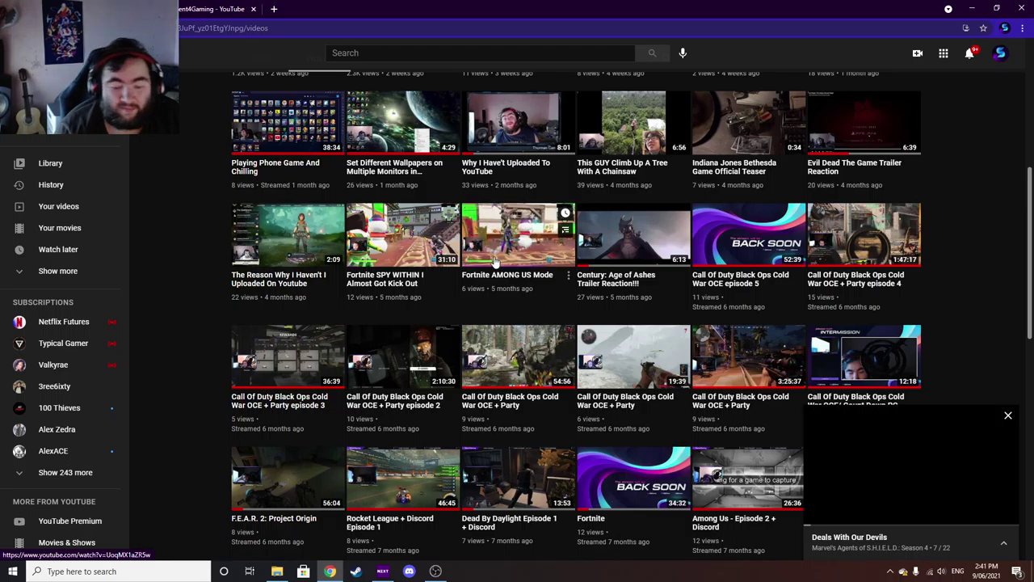
mouse_move(288, 162)
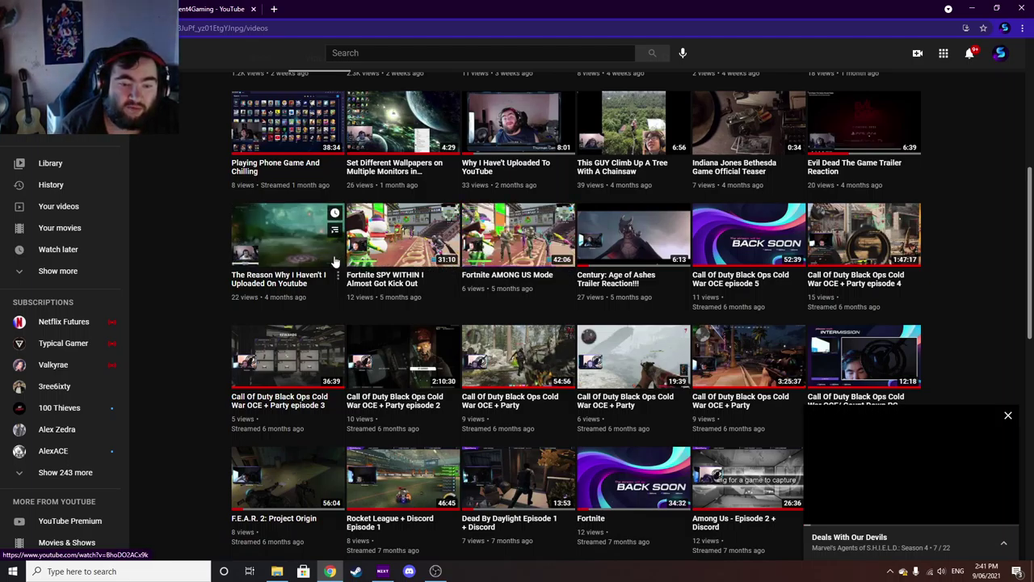
scroll(226, 261, "up", 1)
scroll(226, 260, "up", 1)
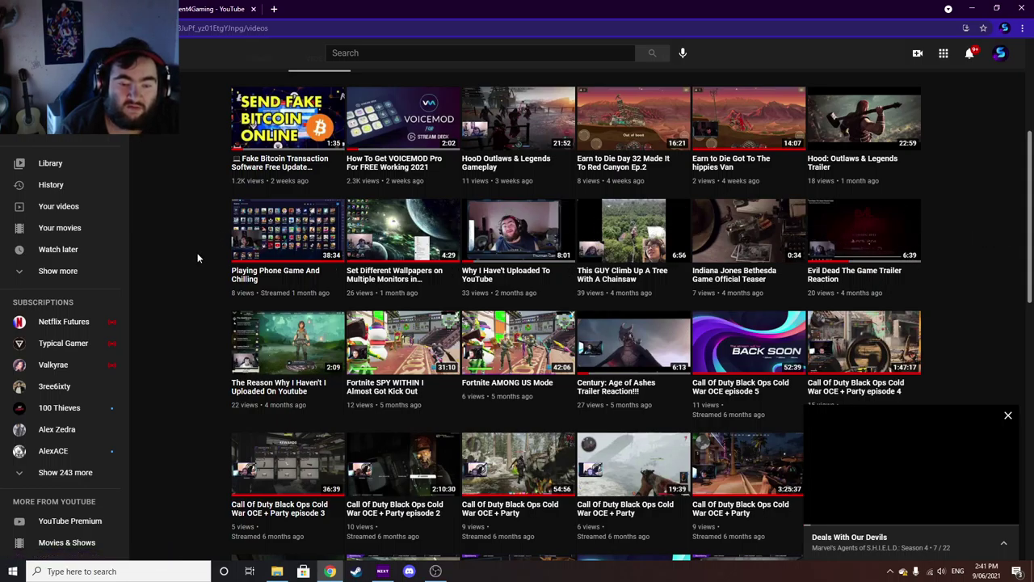
scroll(198, 257, "up", 2)
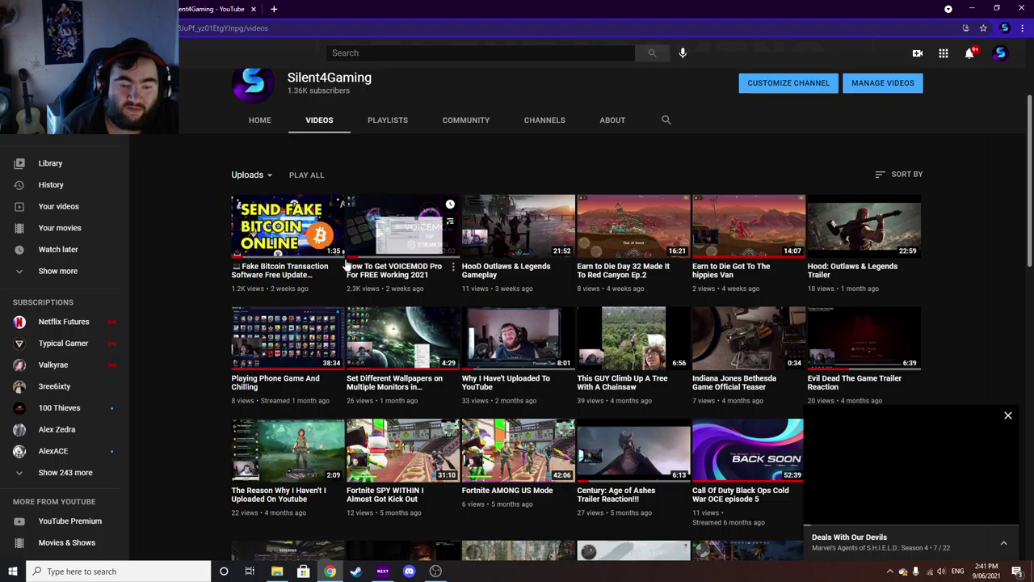